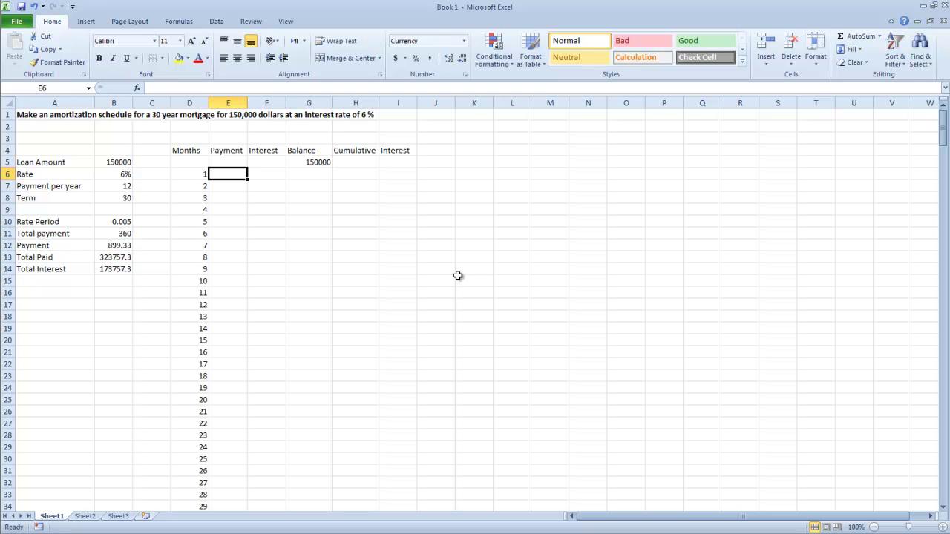
Review the loan inputs: loan amount, rate, payments per year and term in cells B5 to B8
left_click(67, 165)
left_click(117, 163)
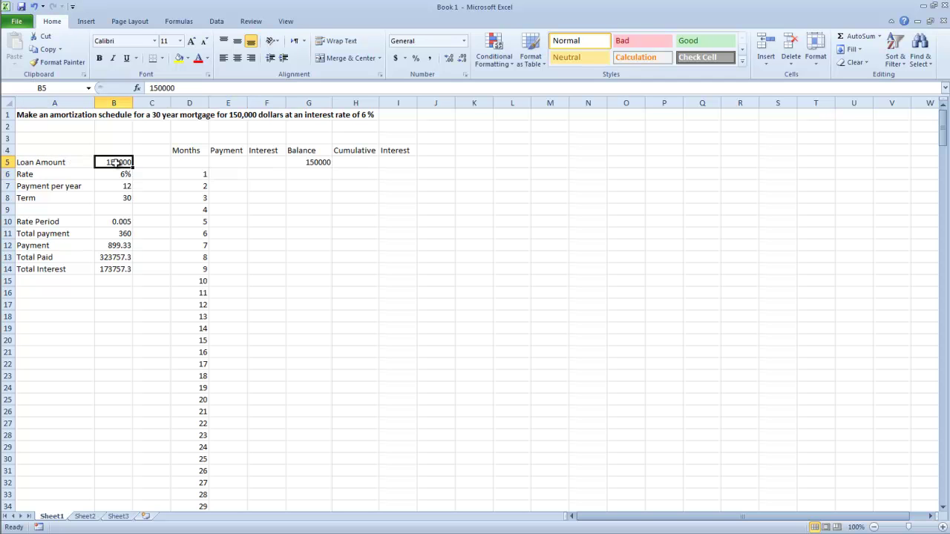
left_click(67, 182)
left_click(74, 175)
left_click(109, 176)
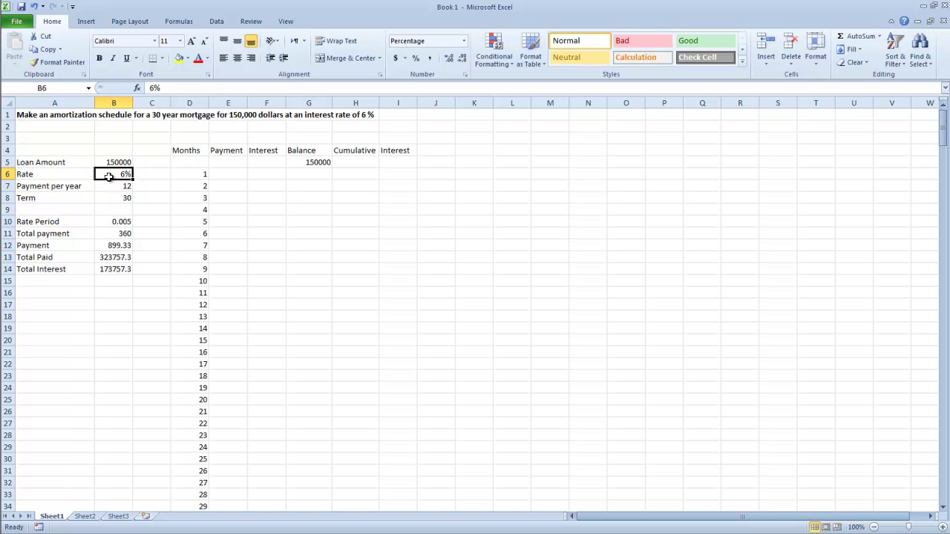
left_click(71, 194)
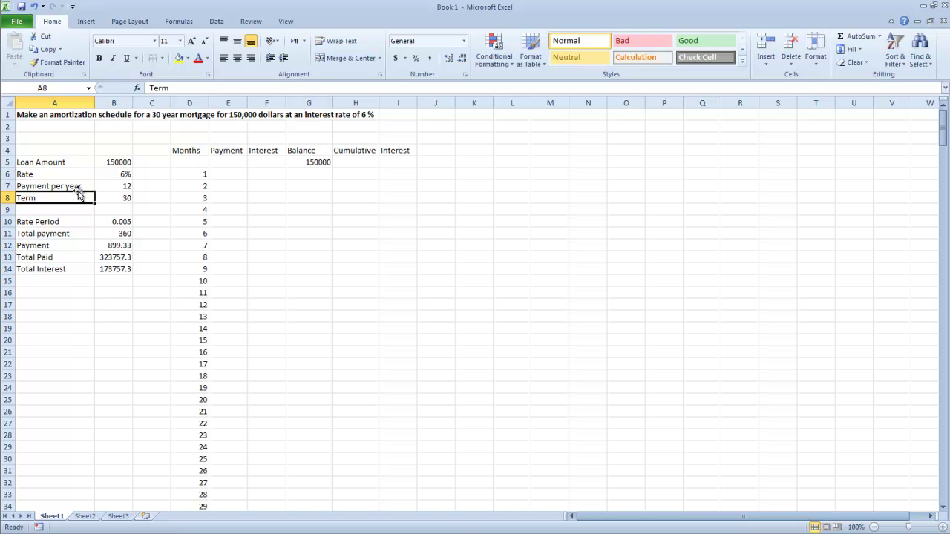
left_click(115, 188)
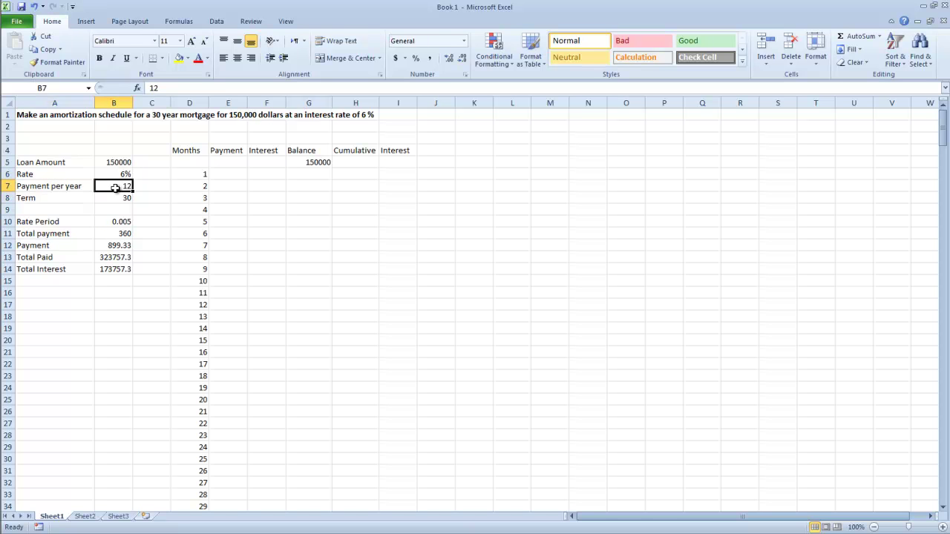
left_click(67, 198)
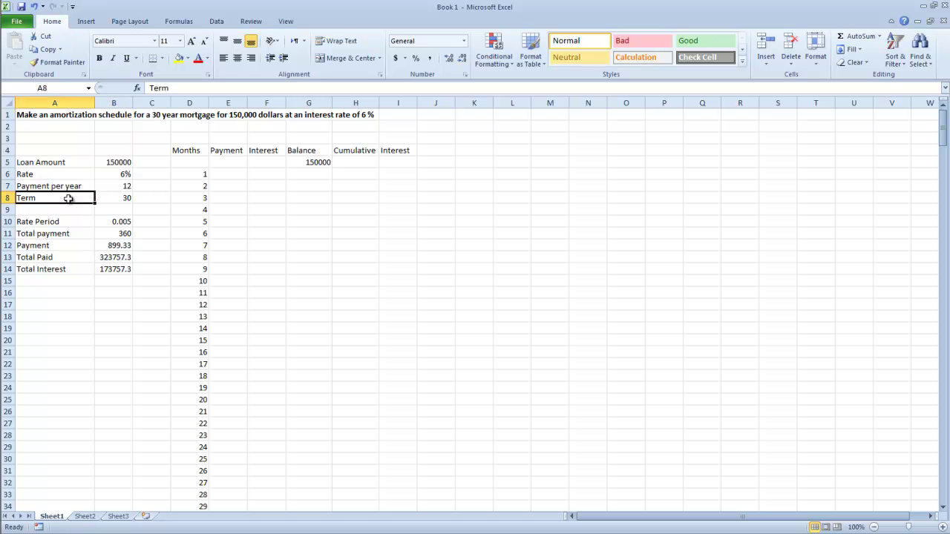
left_click(126, 203)
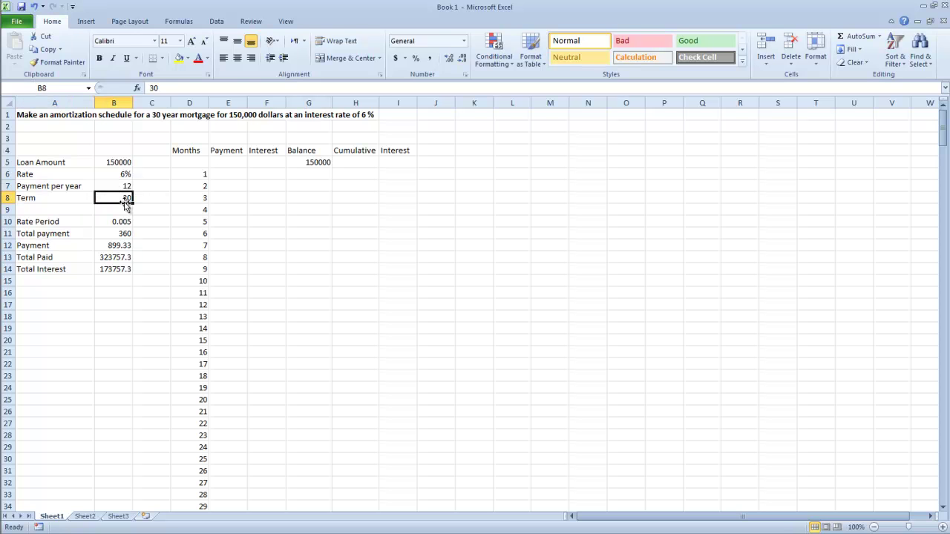
Examine the rate period, total payment, payment, total paid and total interest in B10:B14, plus the start of the Months column
left_click(74, 224)
left_click(112, 222)
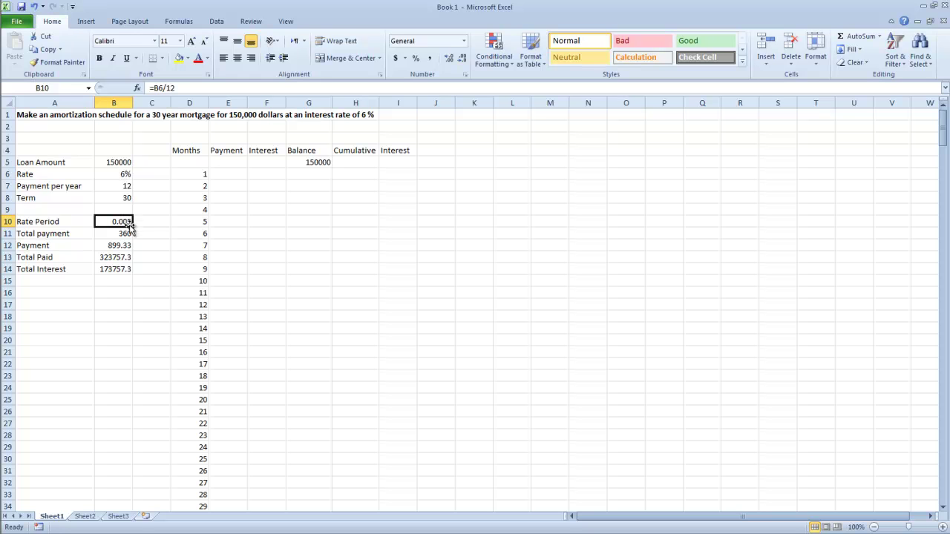
left_click(119, 233)
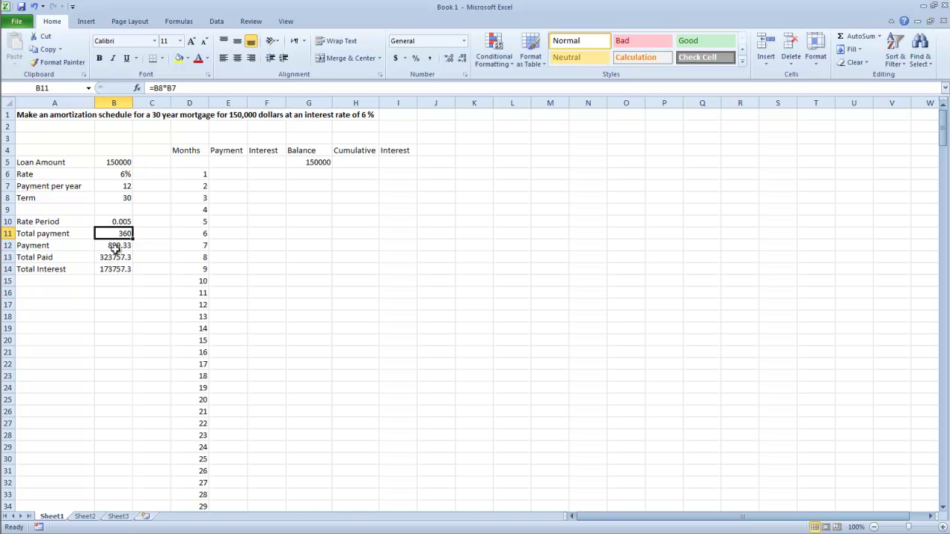
left_click(116, 247)
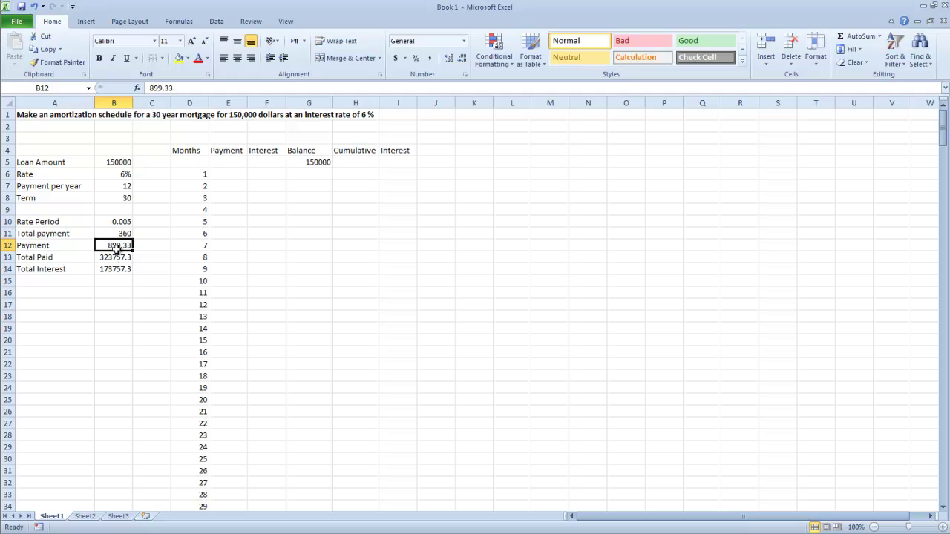
left_click(120, 260)
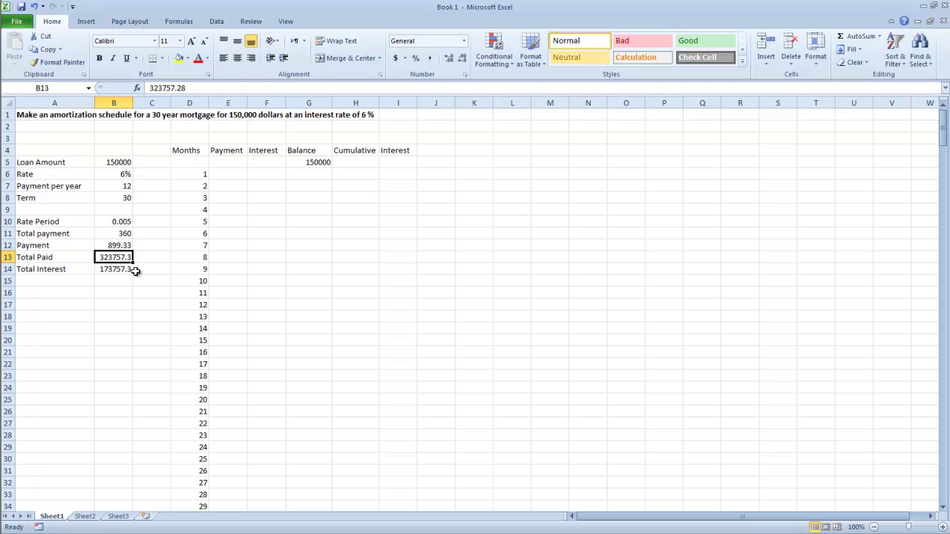
left_click(125, 272)
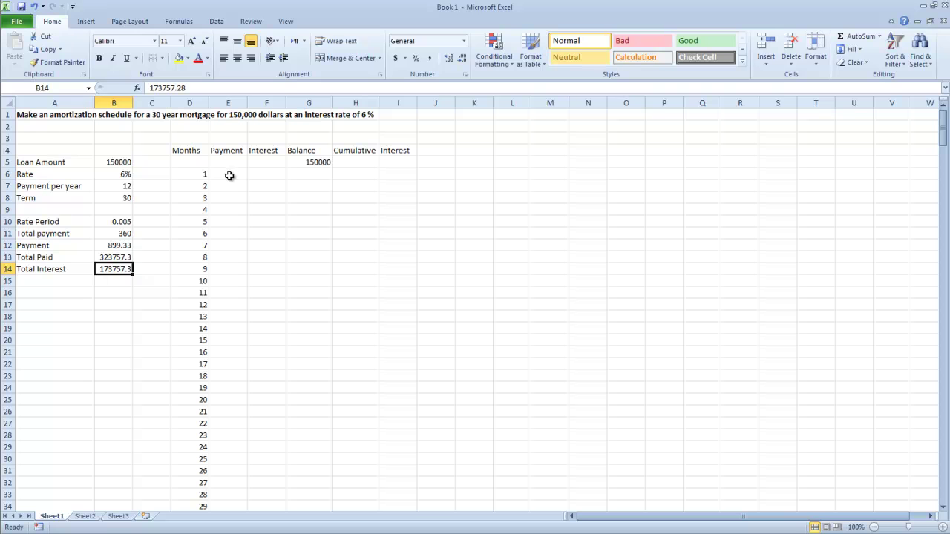
left_click(206, 175)
left_click_drag(206, 175, 200, 308)
left_click(199, 175)
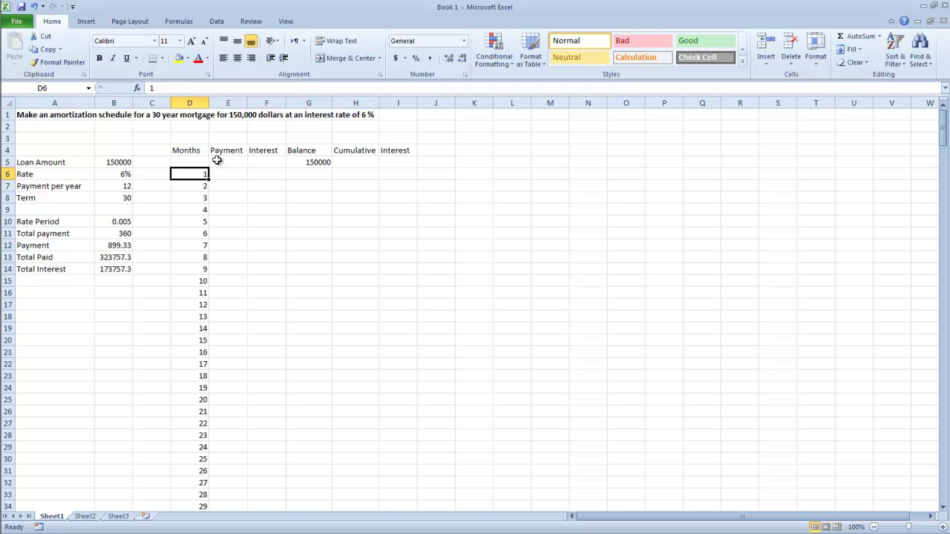
Enter the month 1 payment in E6 as an absolute reference to the calculated payment, =$B$12
left_click(237, 174)
type("=")
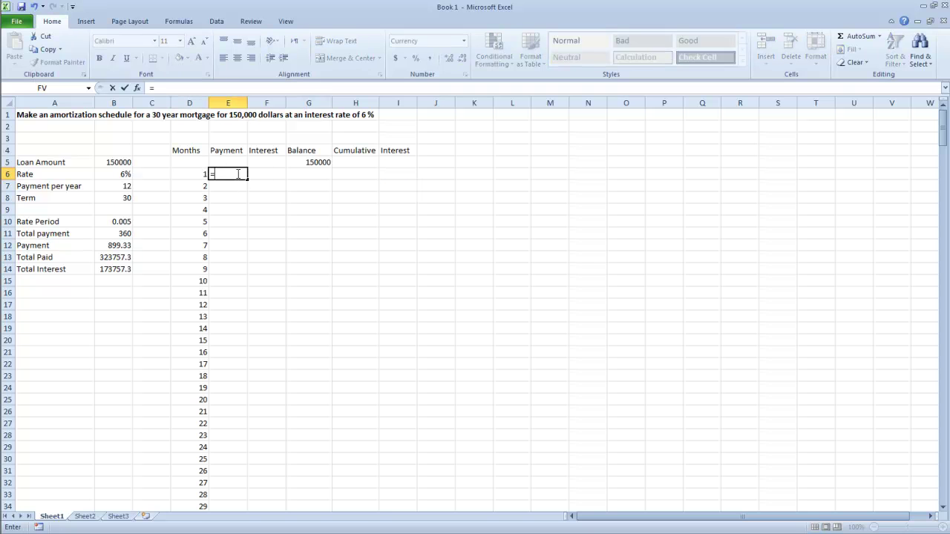
left_click(121, 245)
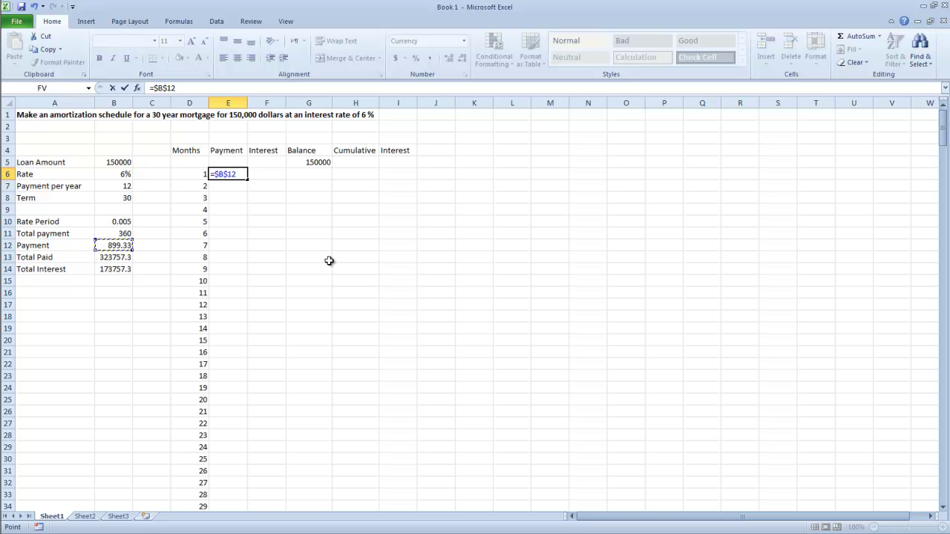
key("Return")
Calculate the month 1 interest in F6 as rate period times opening balance with =B10*G5
key("Up")
key("Right")
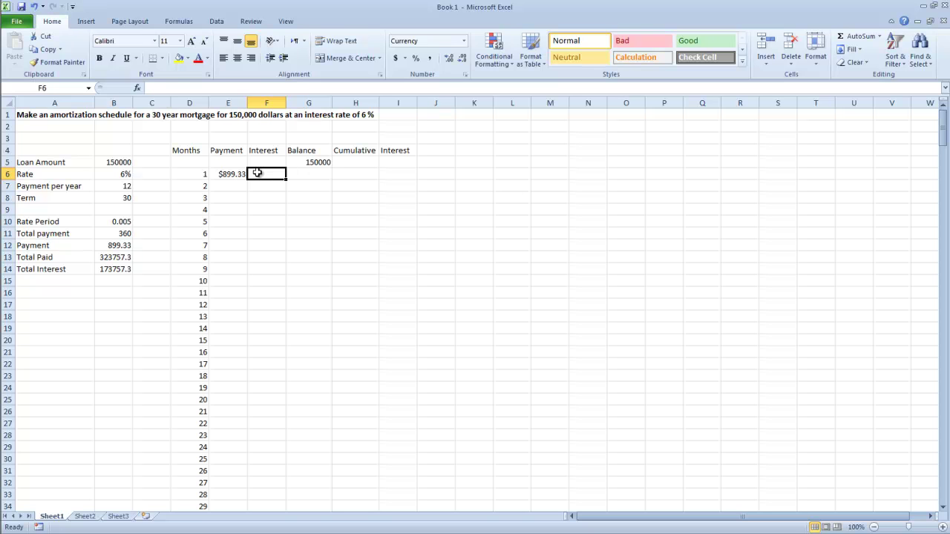
type("=")
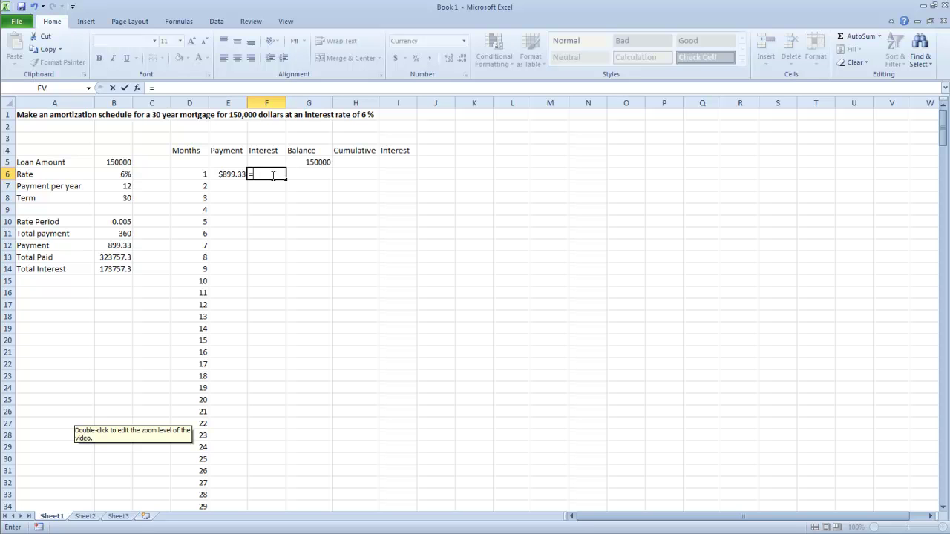
left_click(127, 221)
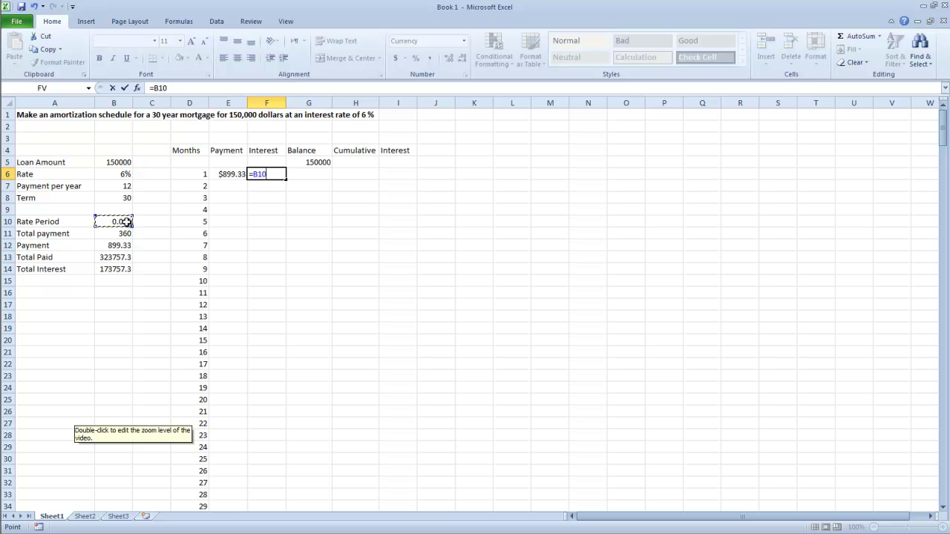
type("*")
left_click(324, 163)
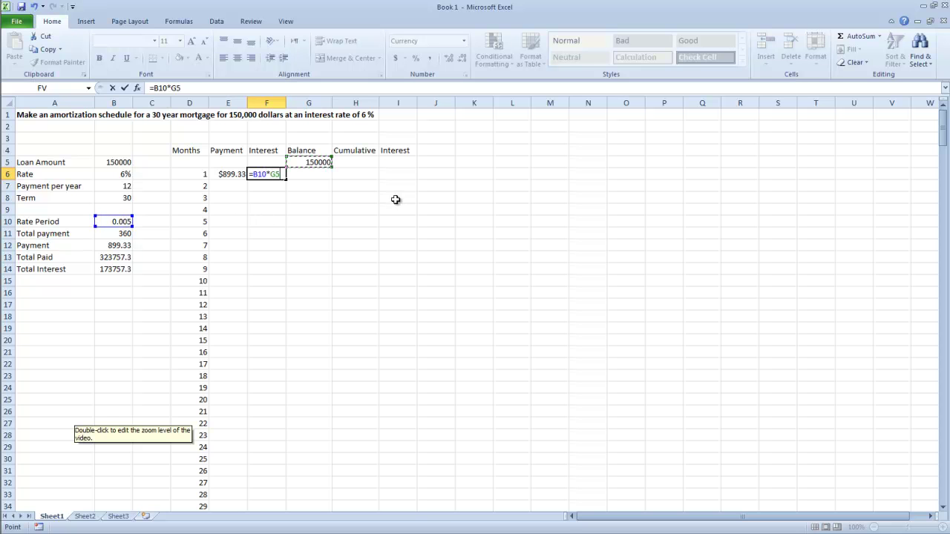
key("Return")
left_click(273, 174)
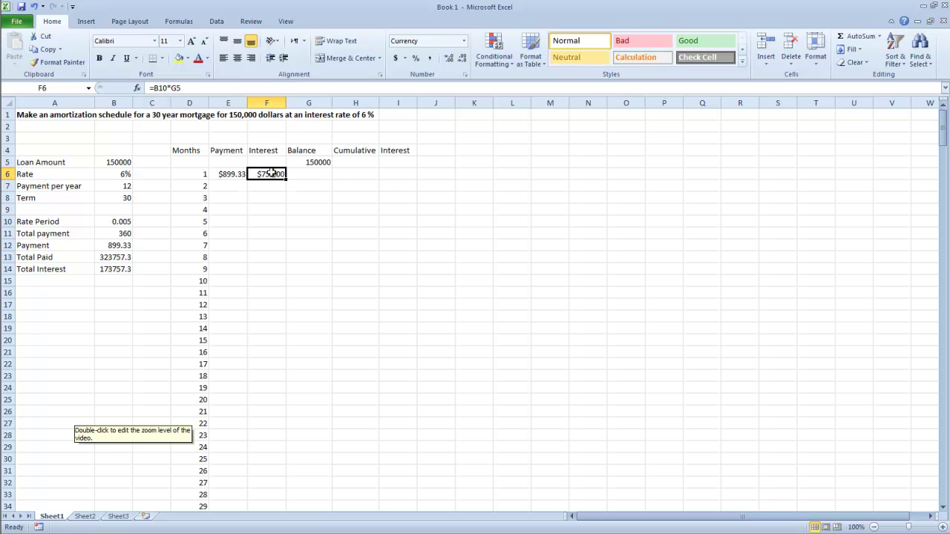
Calculate the month 1 balance in G6 as previous balance minus payment plus interest with =G5-E6+F6
left_click(312, 174)
type("=")
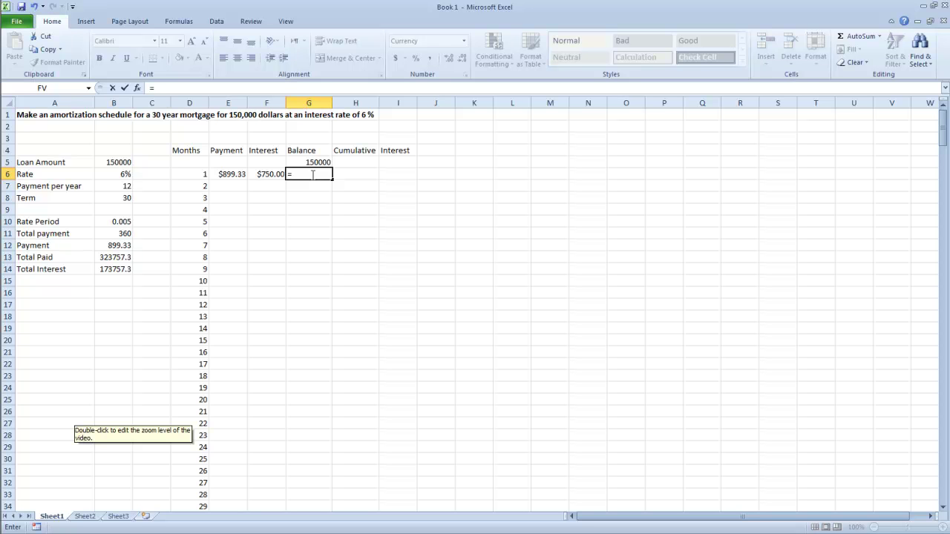
left_click(316, 160)
type("-")
left_click(239, 175)
type("+")
left_click(274, 177)
key("Return")
key("Up")
key("Right")
key("Left")
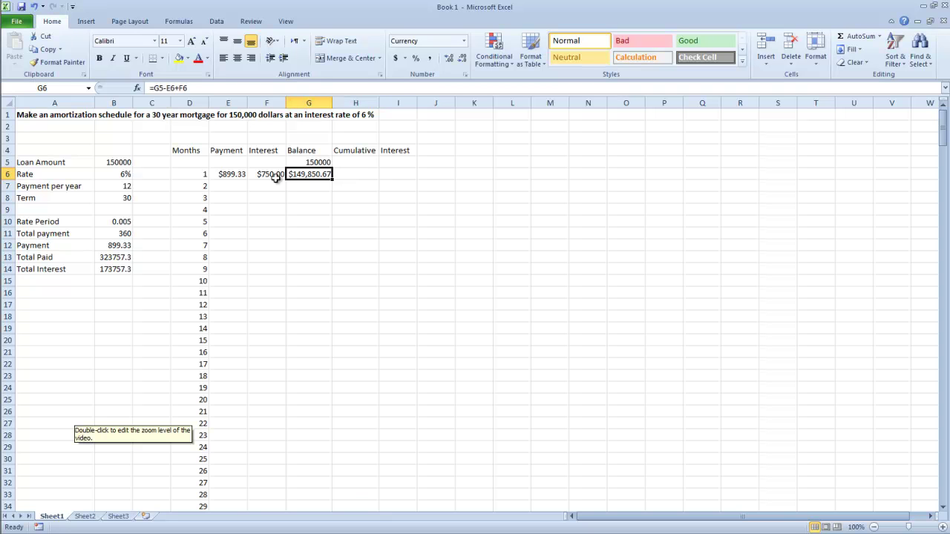
Calculate the month 1 cumulative interest in H6 by adding the month's interest to the cell above with =H5+F6
key("Right")
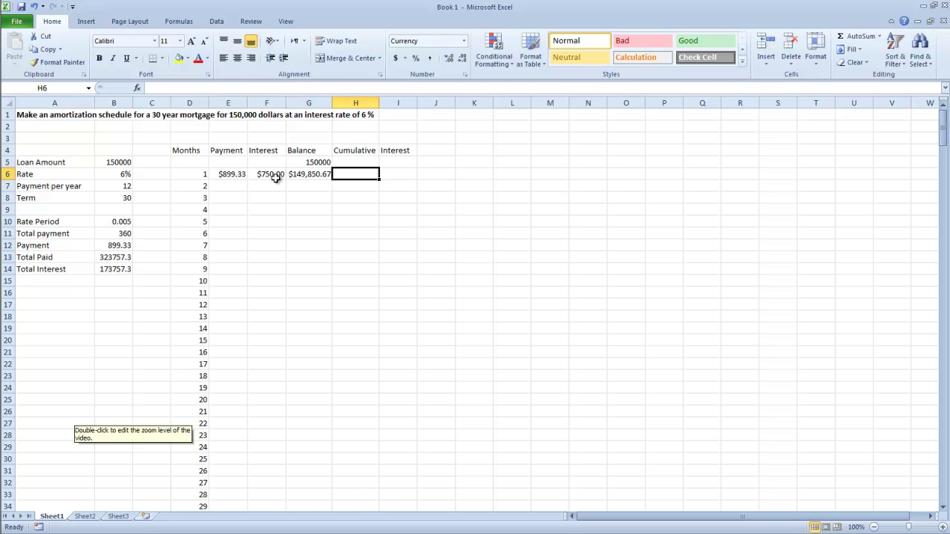
type("=")
left_click(371, 161)
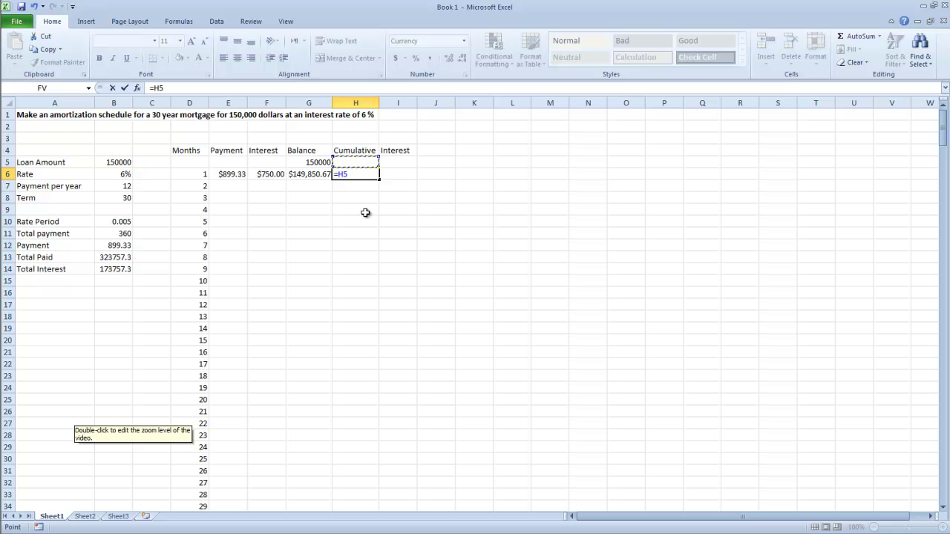
type("+")
left_click(280, 175)
key("Return")
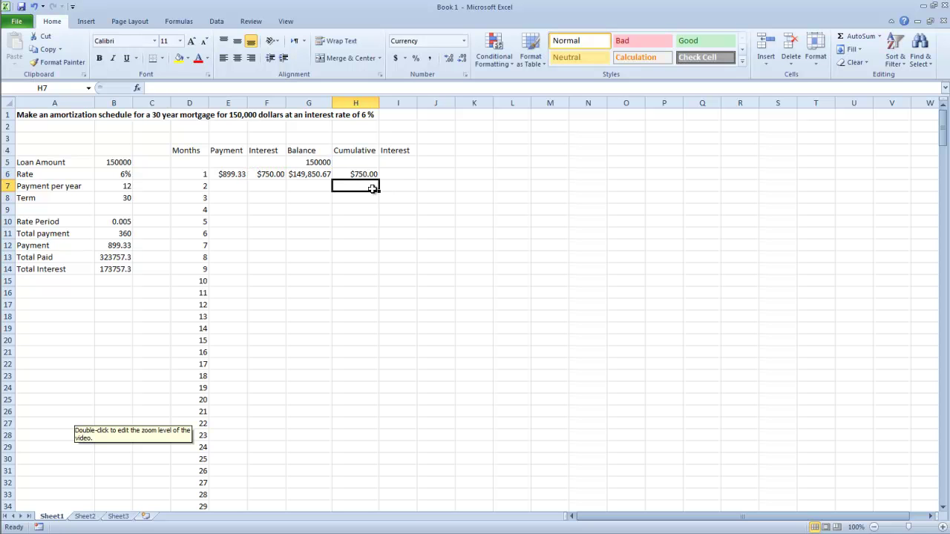
Make the rate period reference absolute in the month 1 interest formula in F6, giving =$B$10*G5
double_click(319, 175)
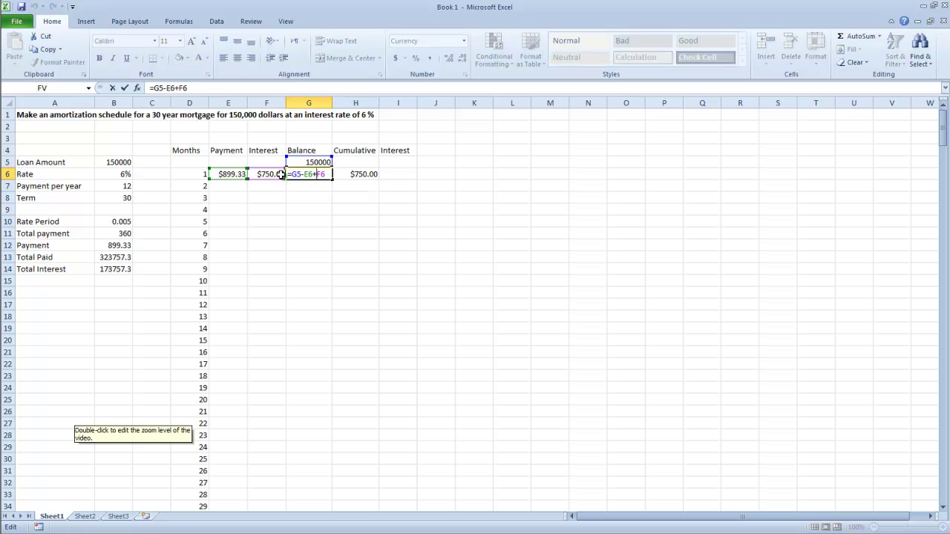
key("Return")
double_click(268, 177)
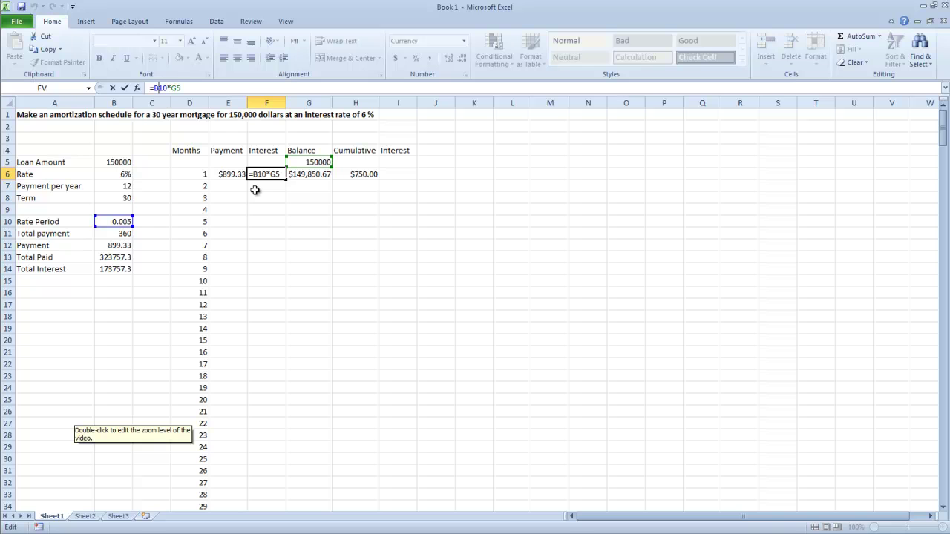
key("F4")
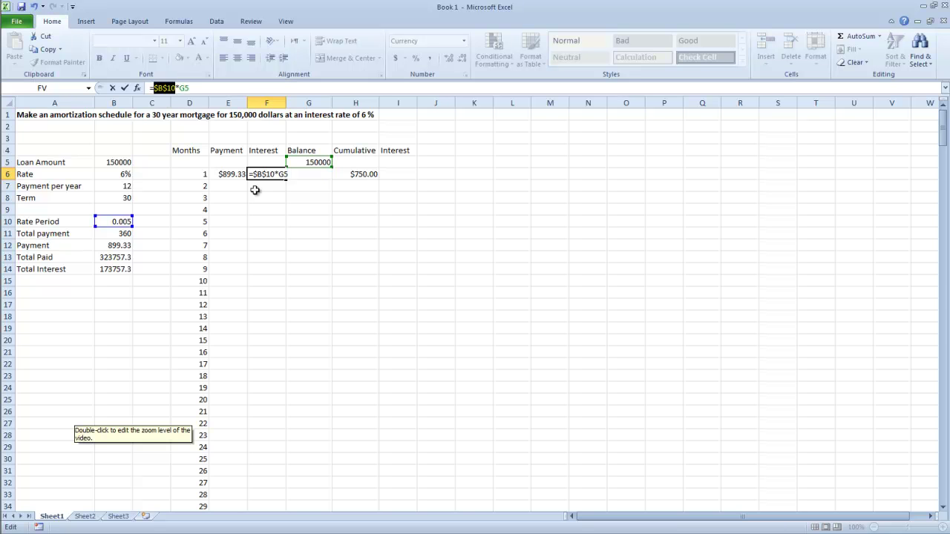
key("Return")
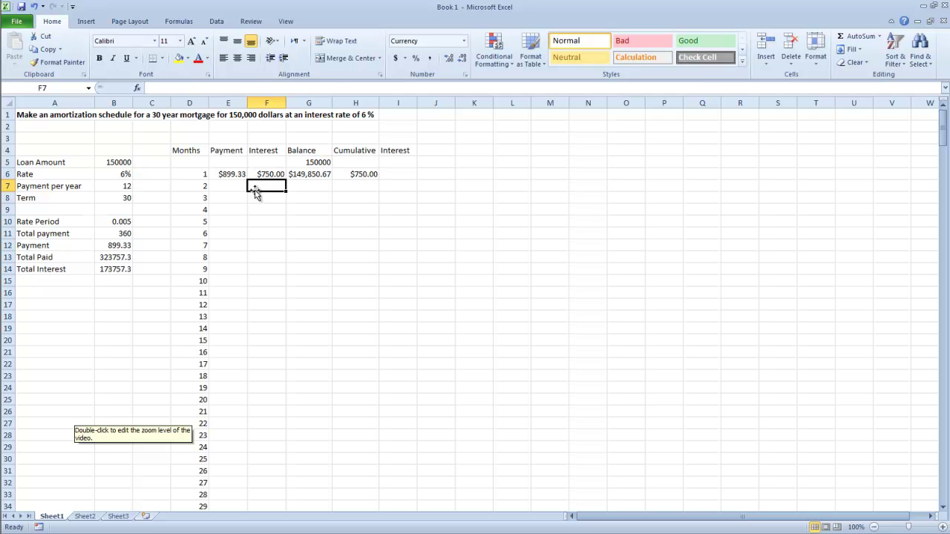
Fill the month 1 payment, interest, balance and cumulative formulas in E6:H6 down to month 360 in row 365
left_click(309, 178)
double_click(281, 177)
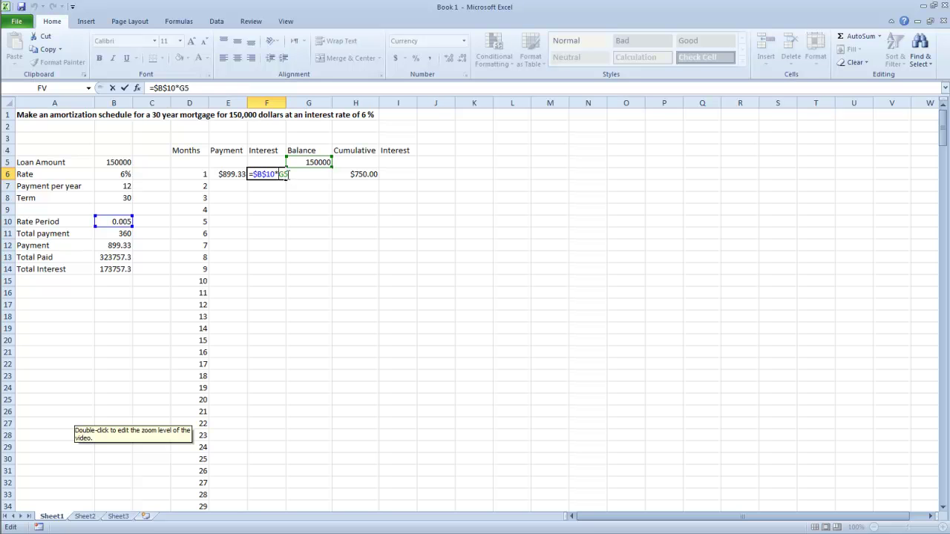
double_click(284, 174)
key("Return")
left_click_drag(232, 174, 380, 178)
left_click_drag(379, 178, 388, 501)
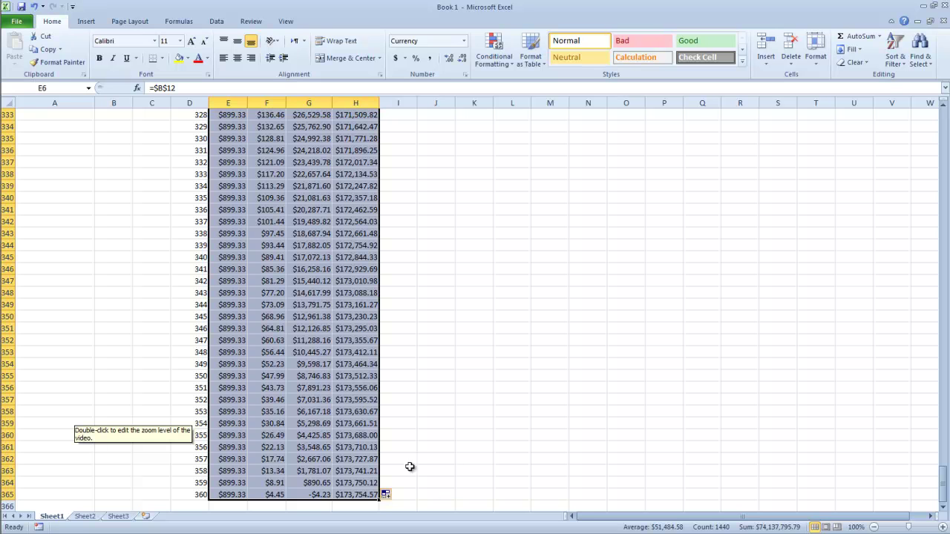
Check the balance and cumulative interest in the last two months, and return to the start of the schedule
left_click(312, 495)
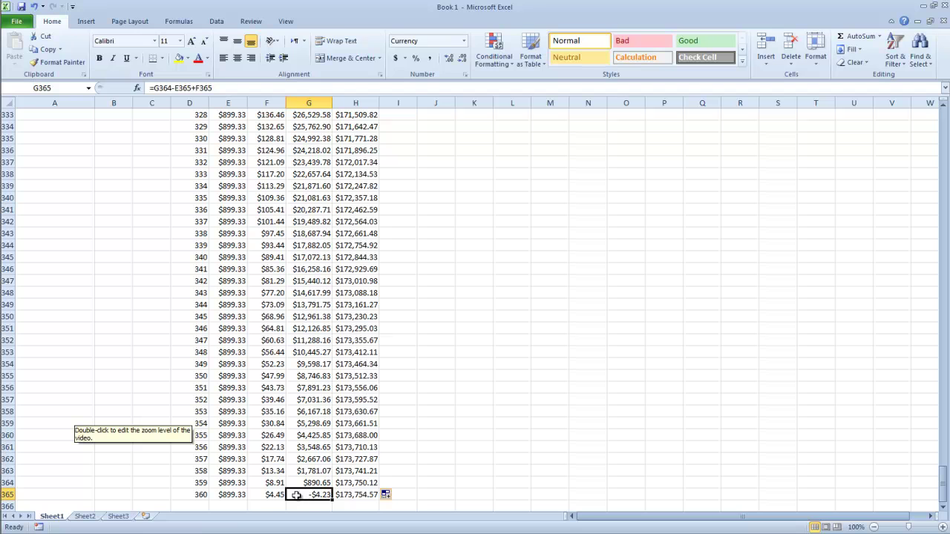
left_click(367, 495)
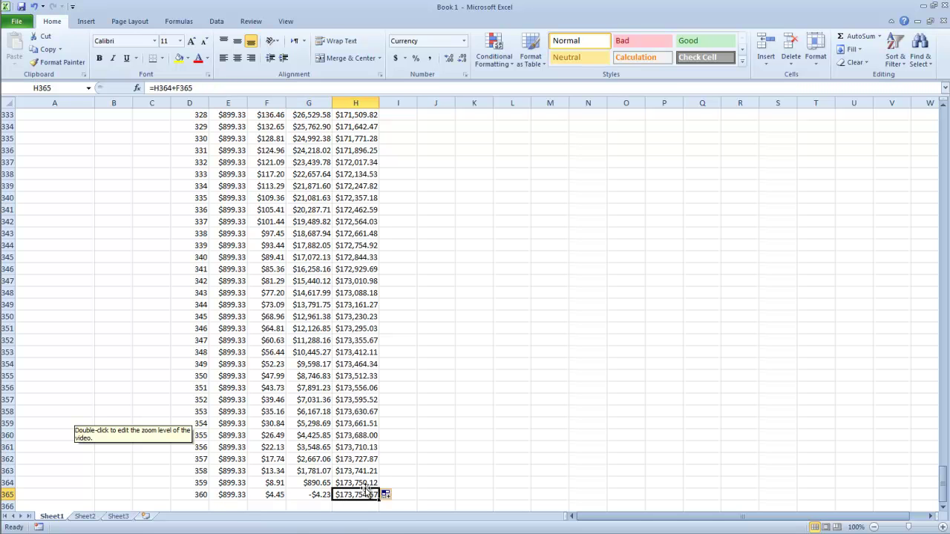
mouse_move(327, 483)
left_mouse_down()
mouse_move(326, 472)
mouse_move(324, 496)
mouse_move(325, 482)
left_mouse_up()
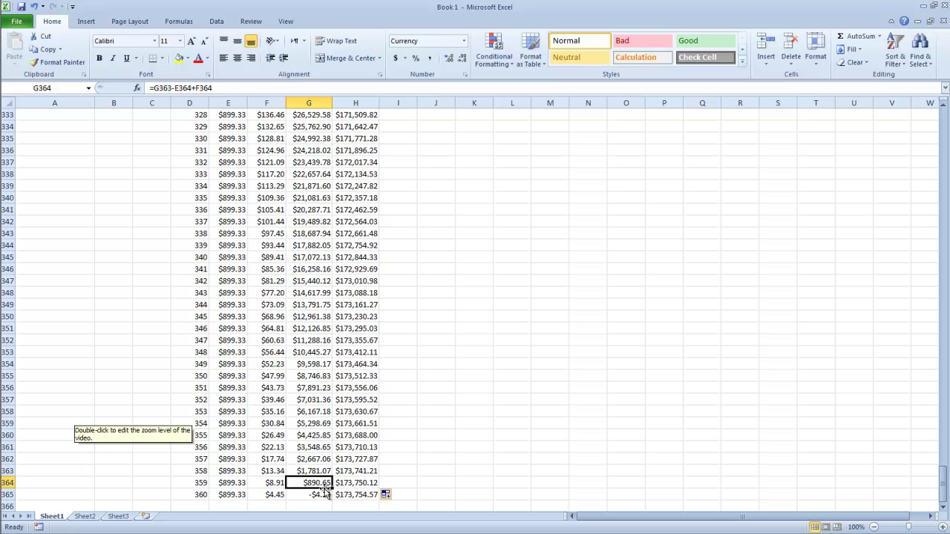
key("Page_Up")
key("Page_Up")
key("Page_Up")
key("Page_Up")
key("Page_Up")
key("Page_Up")
key("Page_Up")
key("Page_Up")
key("Page_Up")
key("Page_Up")
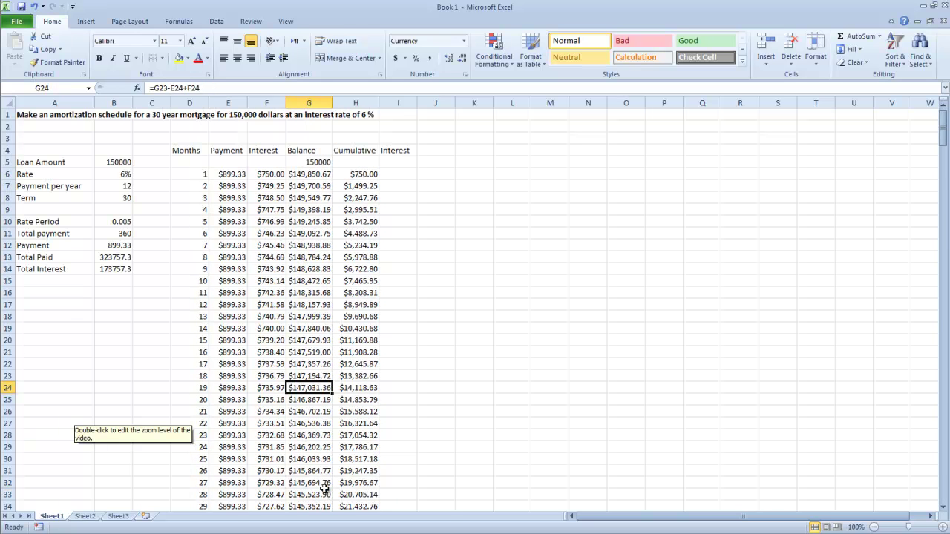
Examine the cumulative interest, balance, interest and payment columns over the first months of the schedule
left_click(366, 176)
left_click_drag(365, 176, 366, 297)
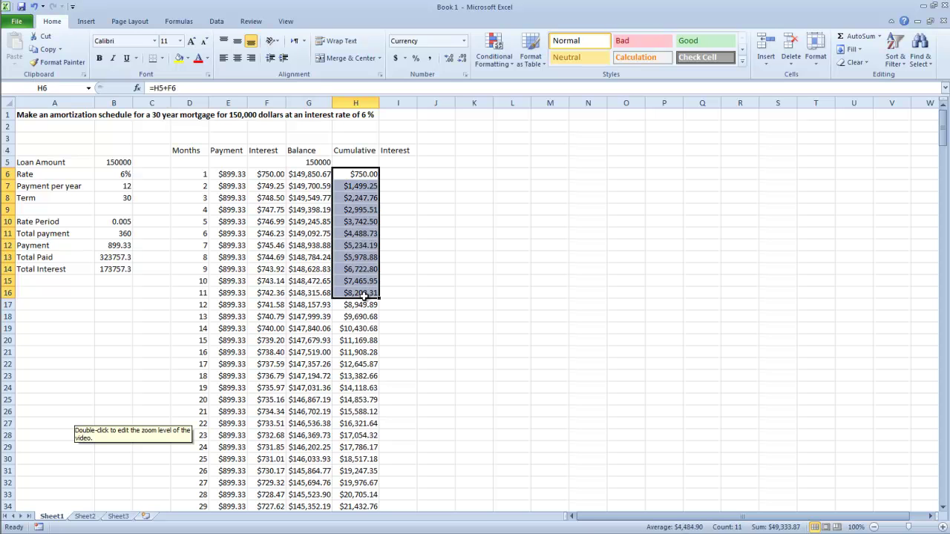
left_click_drag(316, 174, 316, 375)
left_click_drag(271, 175, 274, 397)
left_click(270, 288)
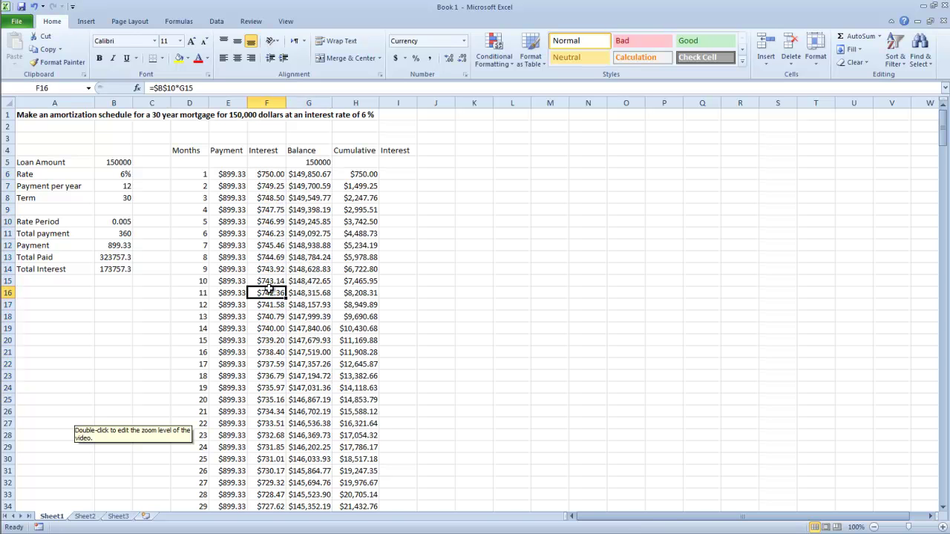
left_click(240, 174)
left_click_drag(240, 174, 245, 390)
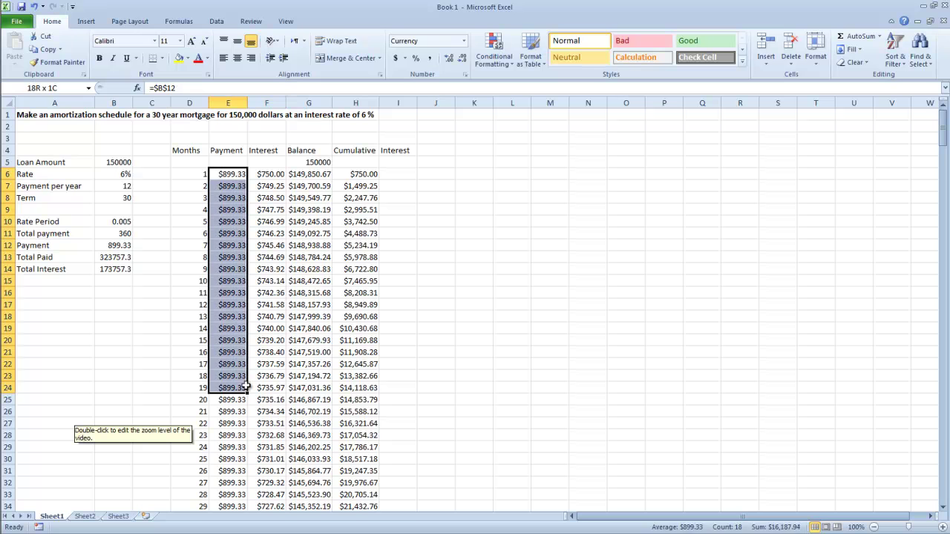
Look through the filled schedule toward month 360, following how interest and balance develop month by month
left_click(295, 380)
key("Page_Down")
key("Page_Down")
key("Page_Down")
key("Page_Up")
key("Page_Up")
key("Page_Up")
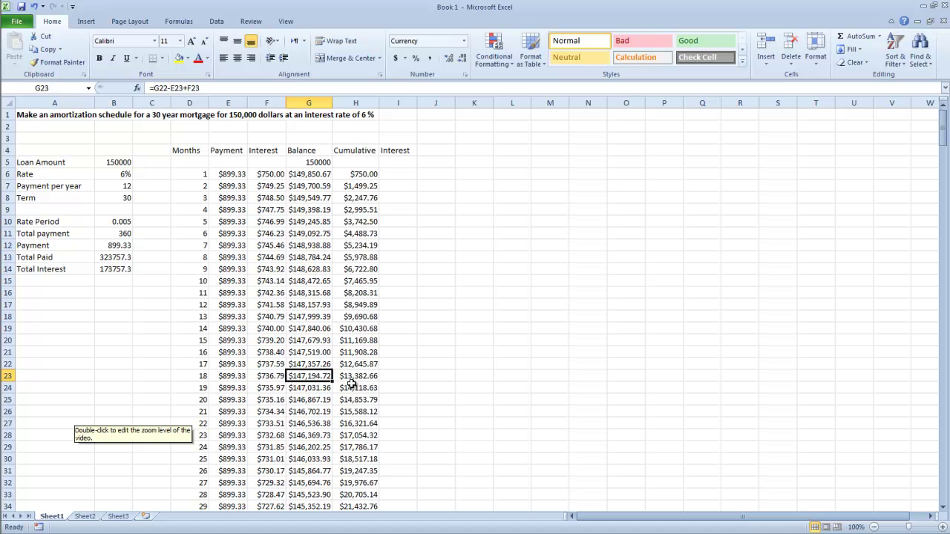
key("Page_Down")
key("Page_Down")
key("Page_Down")
key("Page_Down")
key("Page_Down")
key("Page_Down")
key("Page_Down")
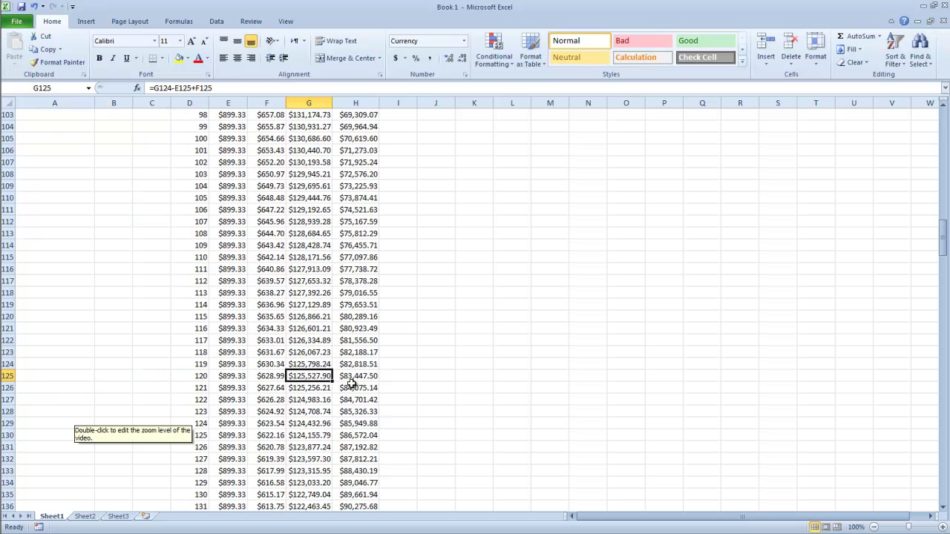
key("Page_Down")
key("Page_Down")
key("Page_Down")
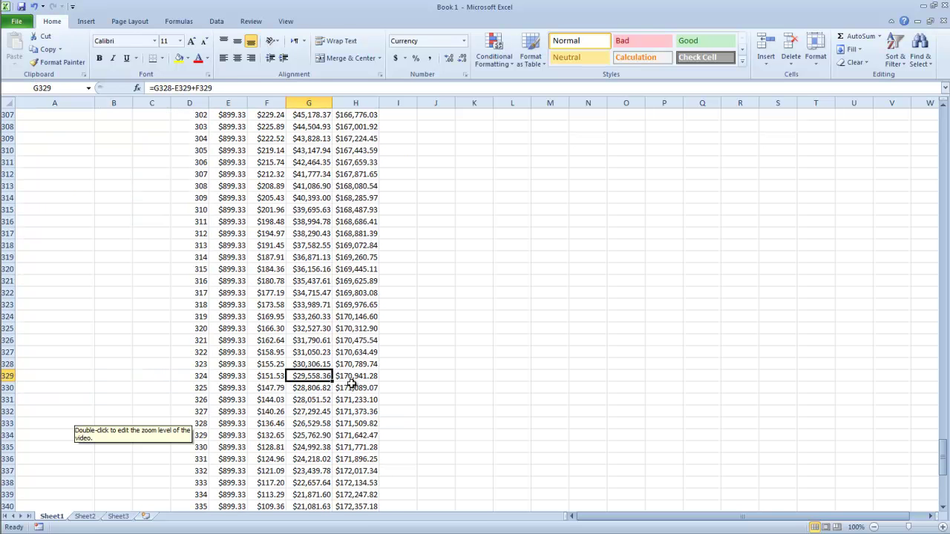